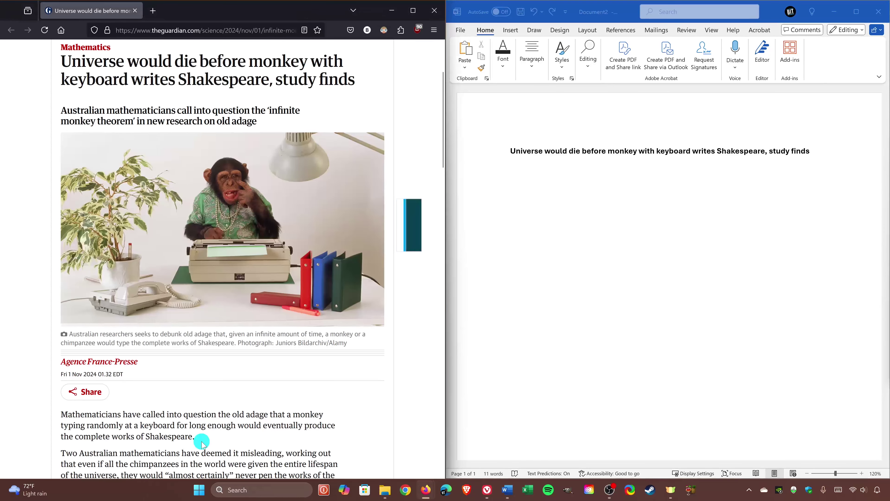
# - Copy the Guardian article's opening paragraph and paste it under the Word headline
pyautogui.moveTo(196, 443); pyautogui.dragTo(65, 425)
pyautogui.hotkey('ctrl', 'c')
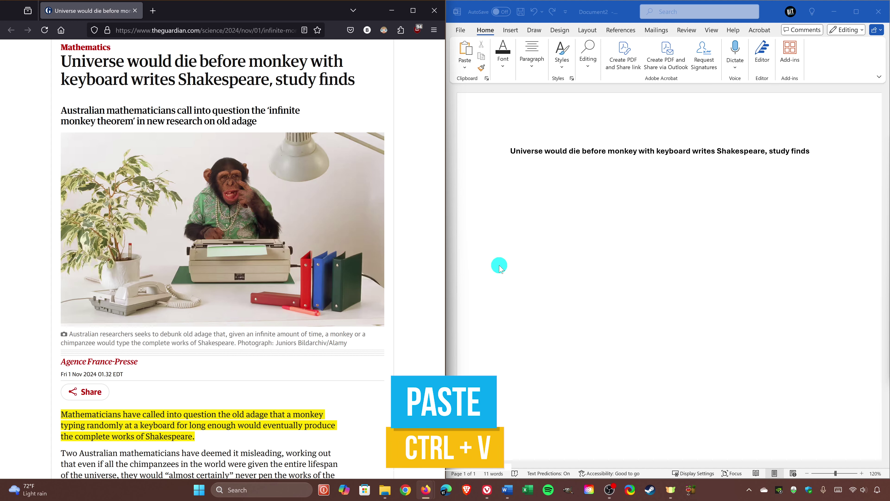
pyautogui.click(507, 263)
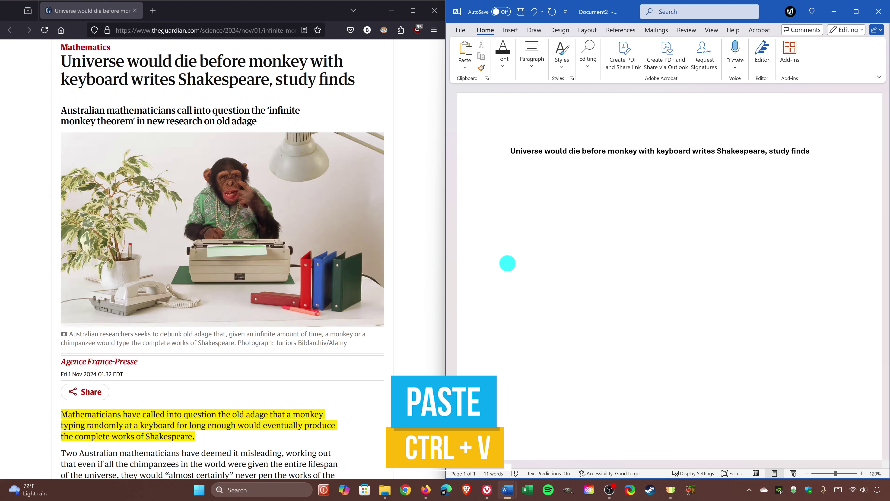
pyautogui.hotkey('ctrl', 'v')
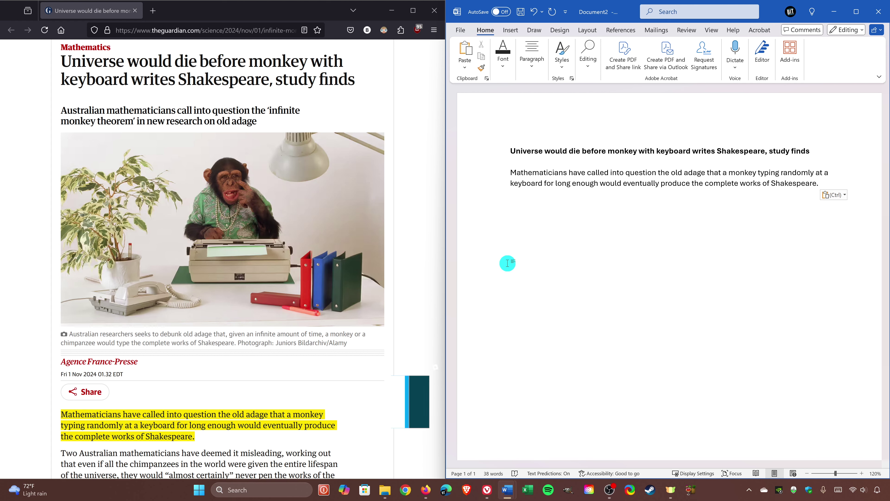
# - Cut the pasted paragraph with Ctrl+X, undo the cut with Ctrl+Z, then redo it with Ctrl+Y
pyautogui.moveTo(819, 184); pyautogui.dragTo(530, 176)
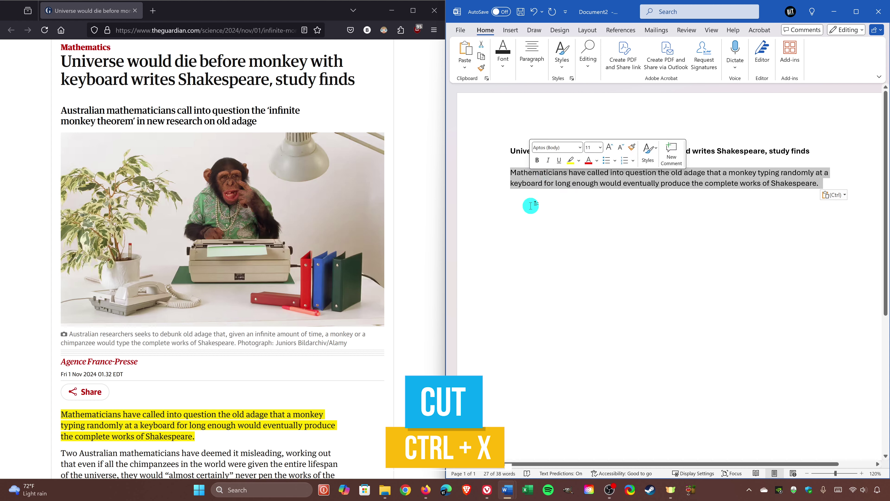
pyautogui.hotkey('ctrl', 'x')
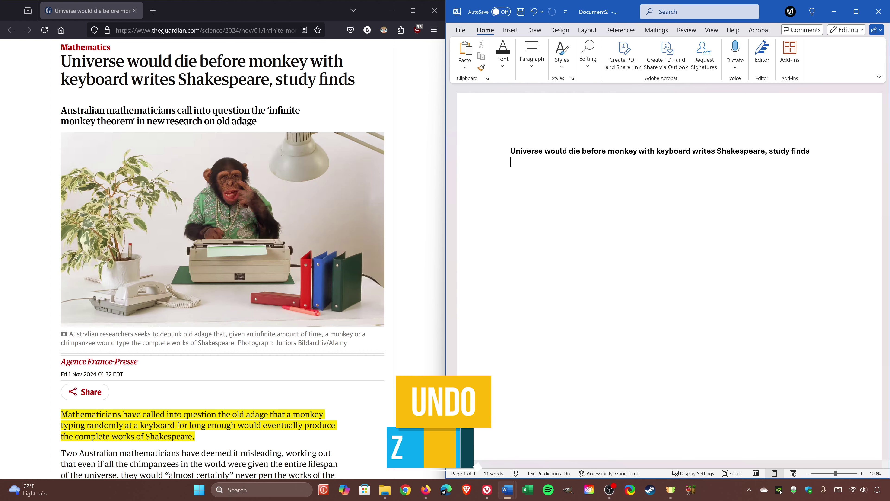
pyautogui.hotkey('ctrl', 'z')
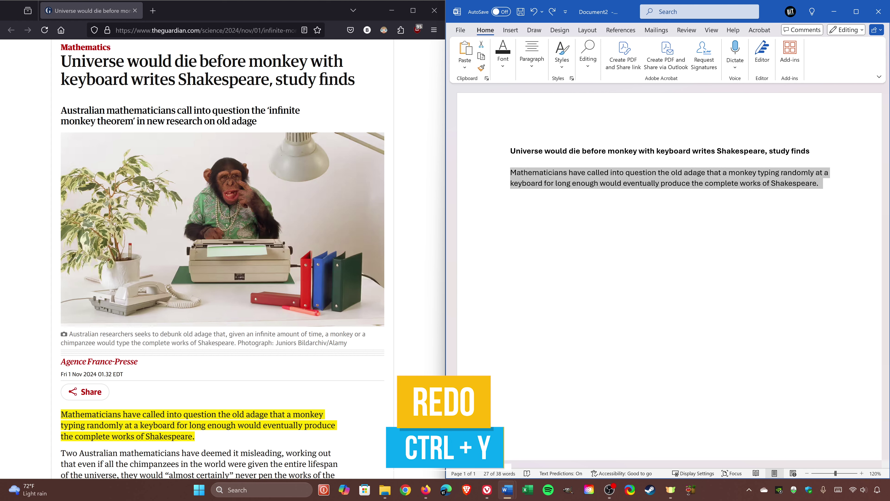
pyautogui.hotkey('ctrl', 'y')
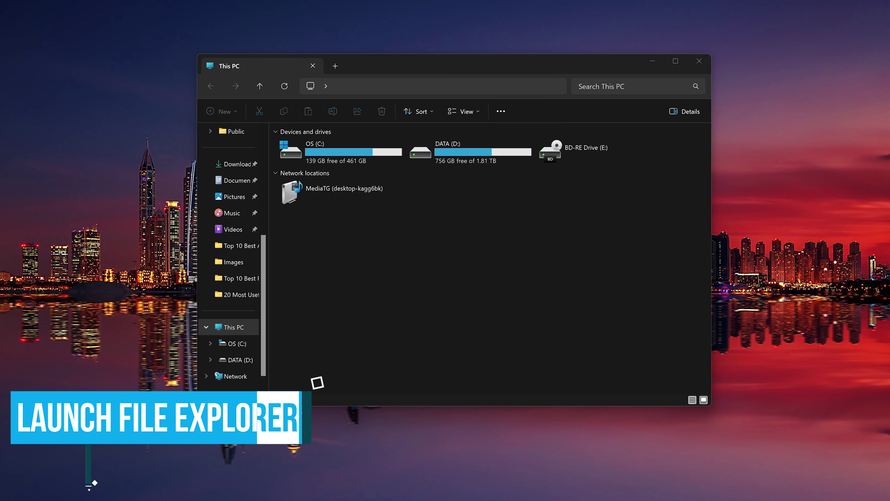
# - Open extra Explorer windows with Win+E, close them, and add a new This PC tab with Ctrl+T
pyautogui.press('super+e')
pyautogui.press('super+e')
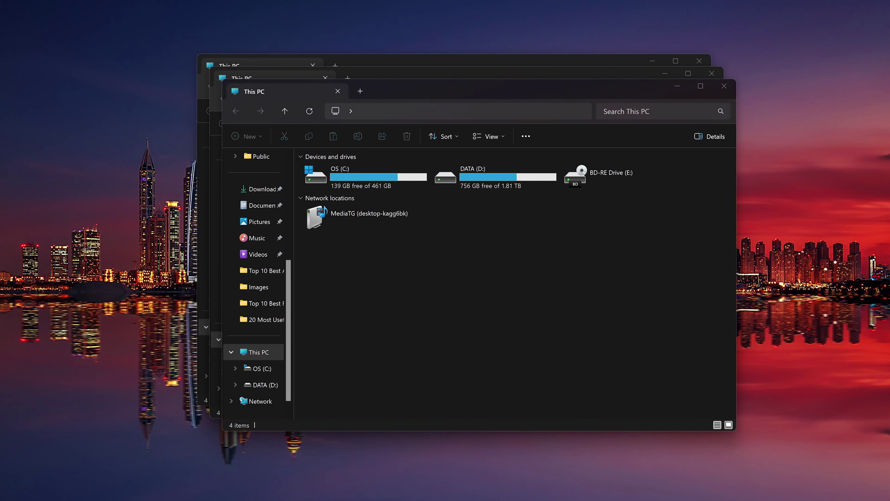
pyautogui.press('super+e')
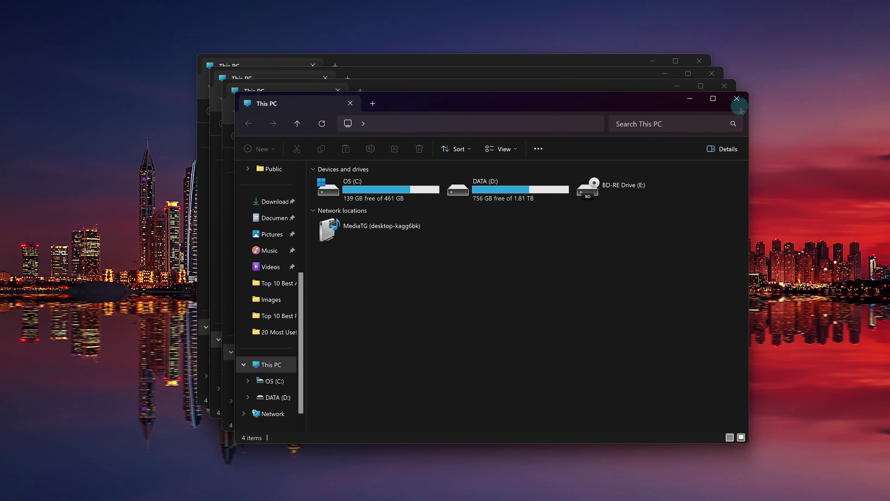
pyautogui.click(739, 104)
pyautogui.click(724, 86)
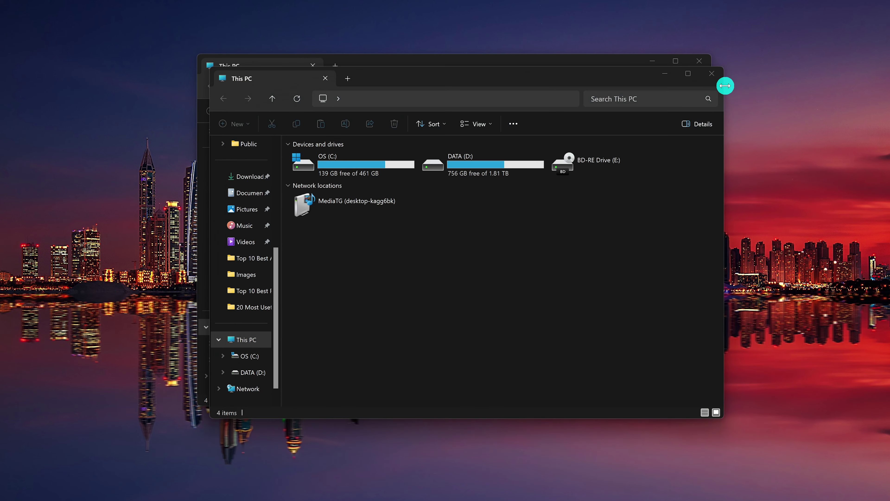
pyautogui.click(714, 76)
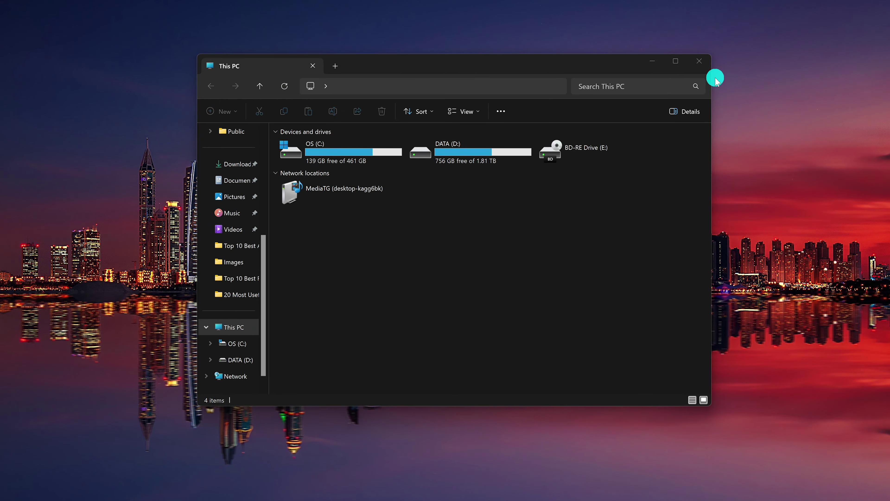
pyautogui.click(599, 66)
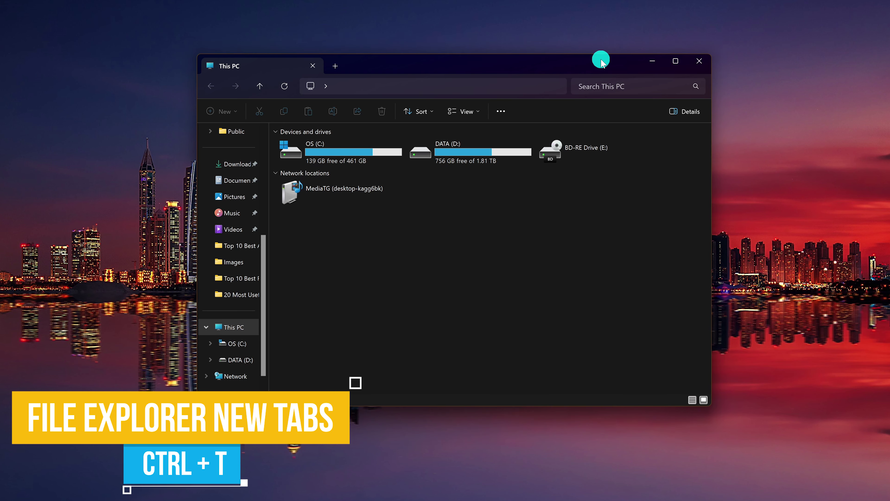
pyautogui.hotkey('ctrl', 't')
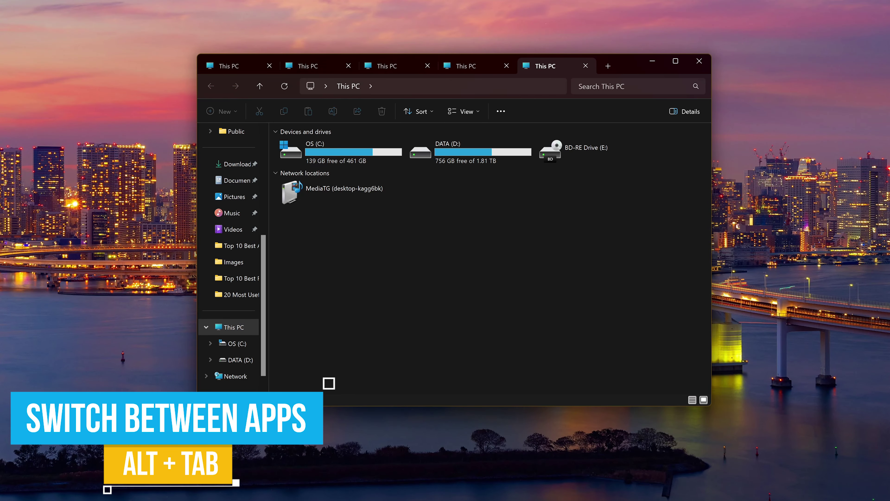
pyautogui.hotkey('alt', 'Tab')
pyautogui.hotkey('alt', 'Tab')
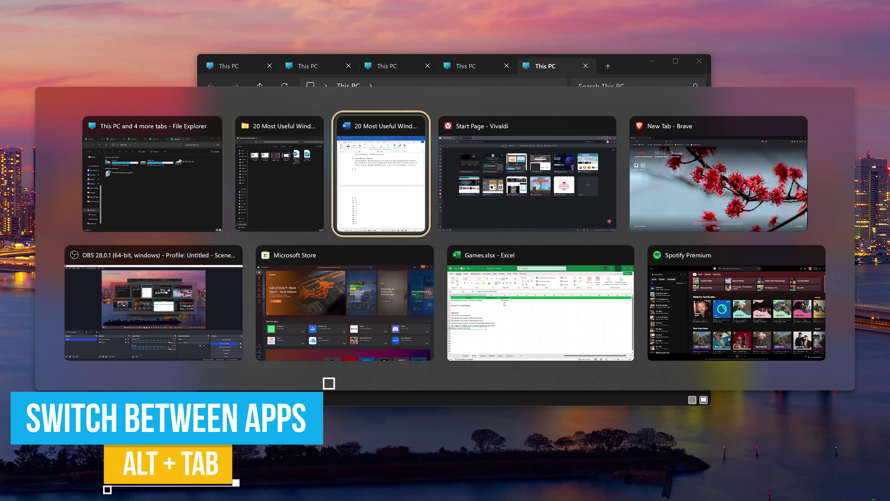
pyautogui.hotkey('alt', 'Tab')
pyautogui.hotkey('alt', 'Tab')
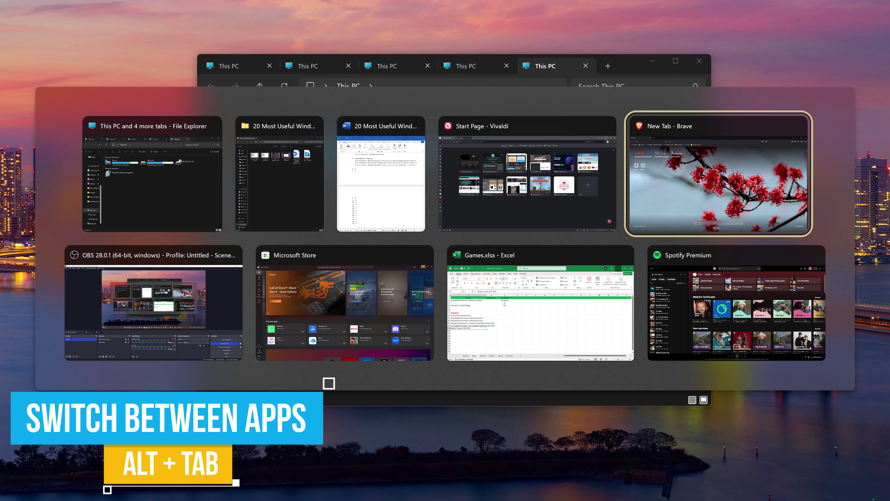
pyautogui.hotkey('alt', 'Tab')
pyautogui.hotkey('alt', 'Tab')
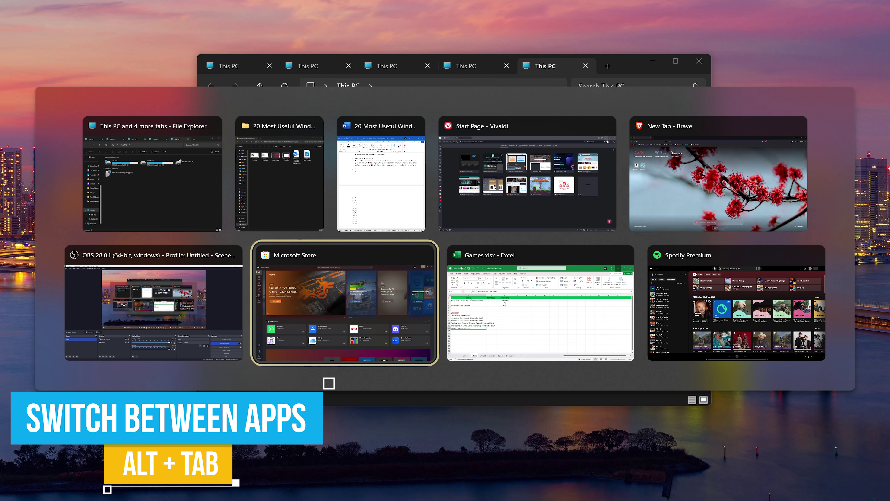
pyautogui.hotkey('alt', 'Tab')
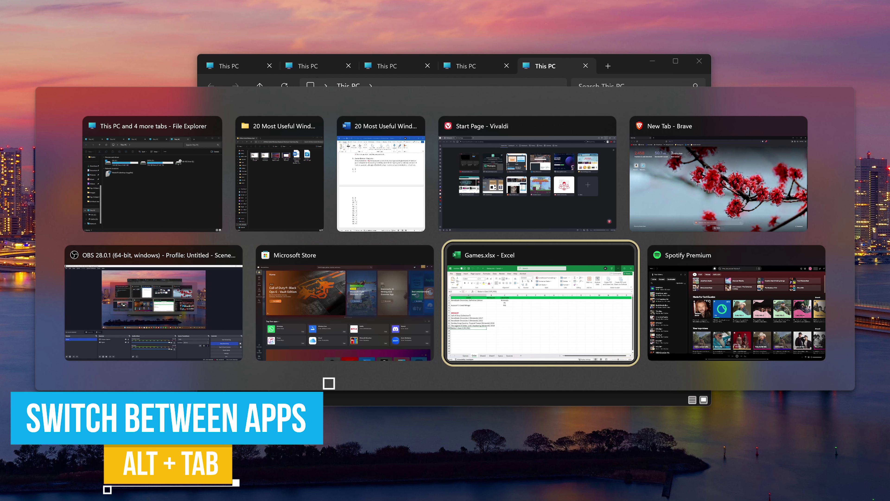
pyautogui.hotkey('alt', 'Tab')
pyautogui.hotkey('alt', 'Tab')
pyautogui.hotkey('alt', 'Tab')
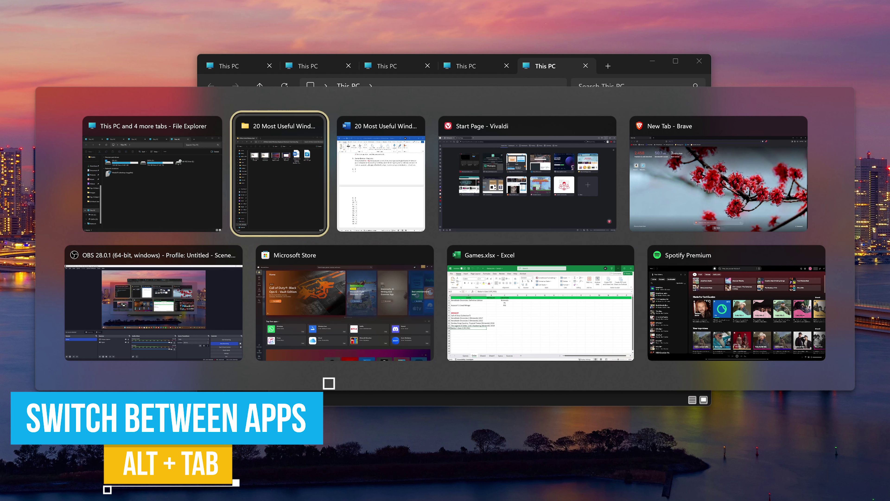
pyautogui.hotkey('alt', 'Tab')
pyautogui.hotkey('alt', 'Tab')
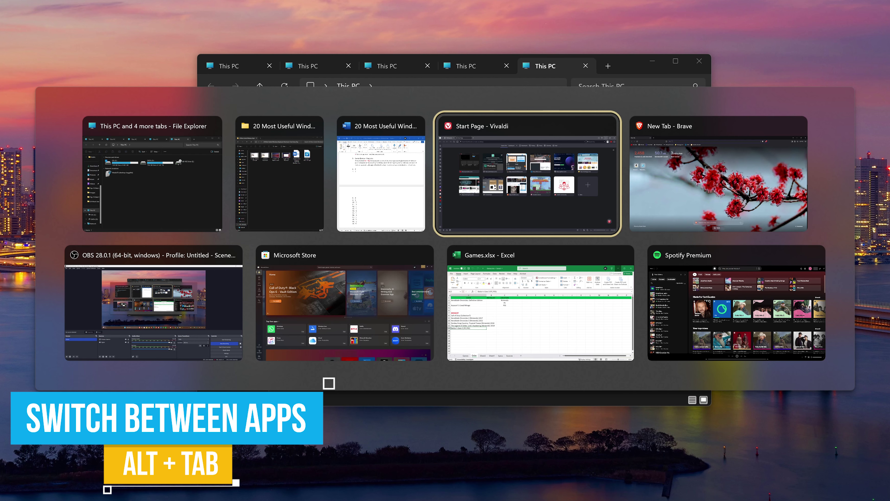
pyautogui.press('Escape')
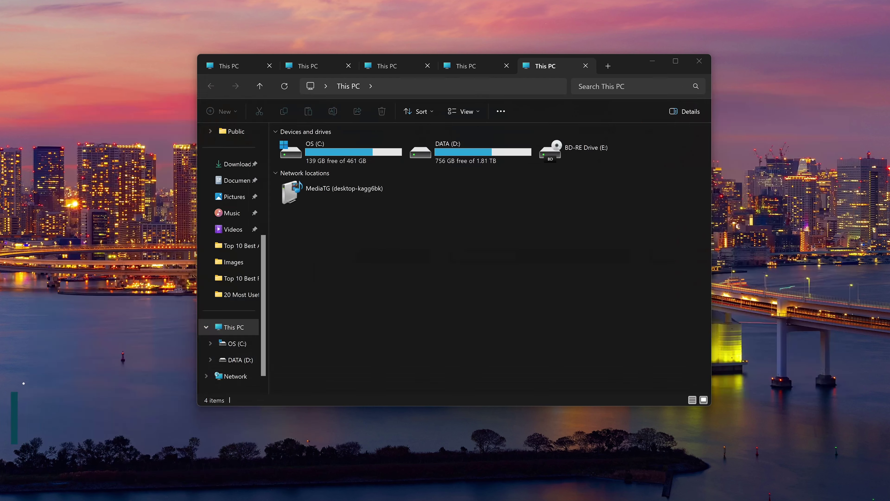
pyautogui.hotkey('alt', 'Tab')
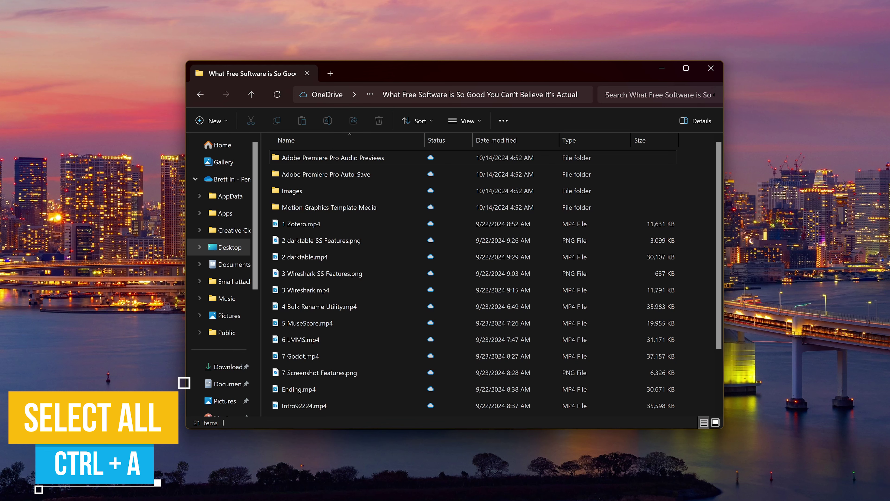
# - Highlight all 21 files and folders in the project folder with Ctrl+A
pyautogui.hotkey('ctrl', 'a')
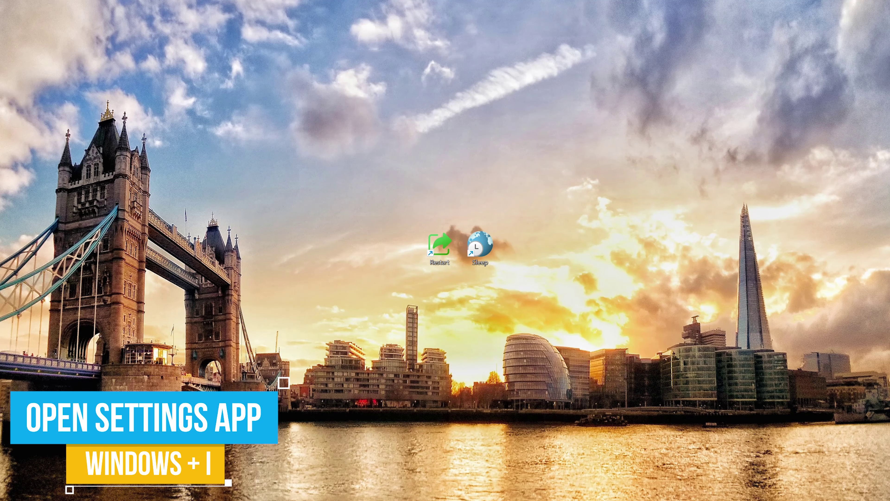
# - Launch Windows Settings using the Windows+I shortcut
pyautogui.press('super+i')
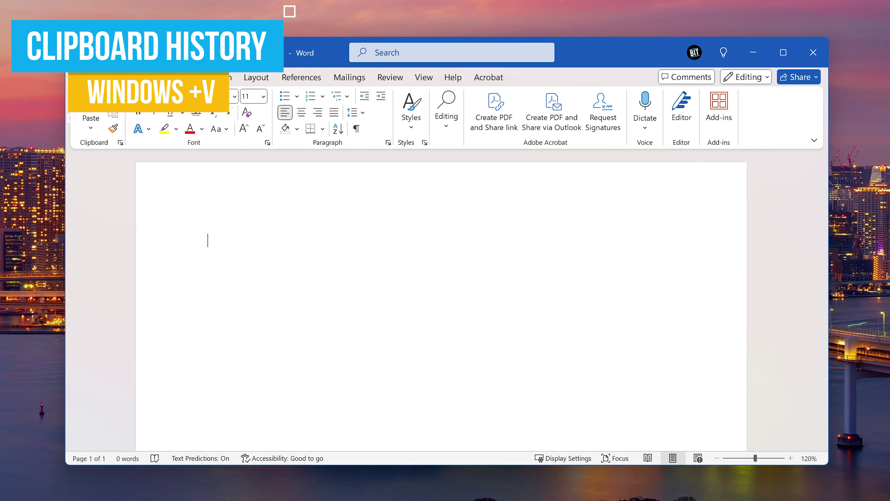
# - Paste the mathematicians paragraph into Document1 from the Windows+V clipboard history
pyautogui.press('super+v')
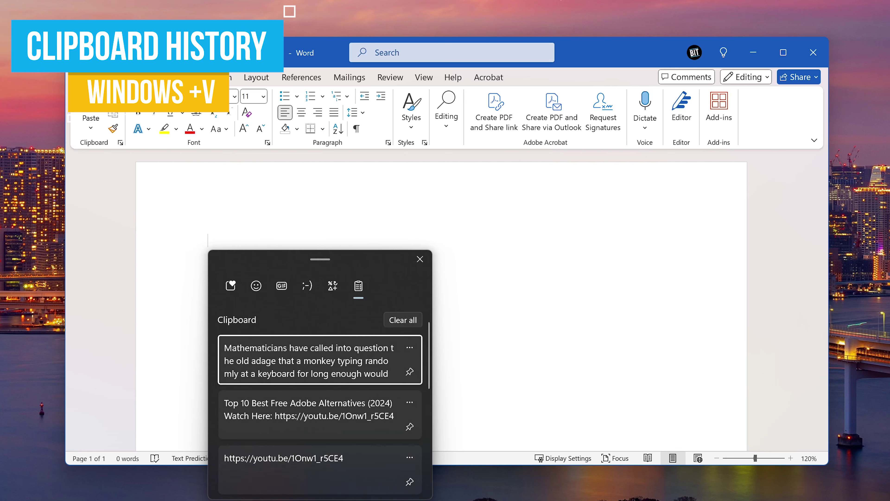
pyautogui.press('Down')
pyautogui.press('Down')
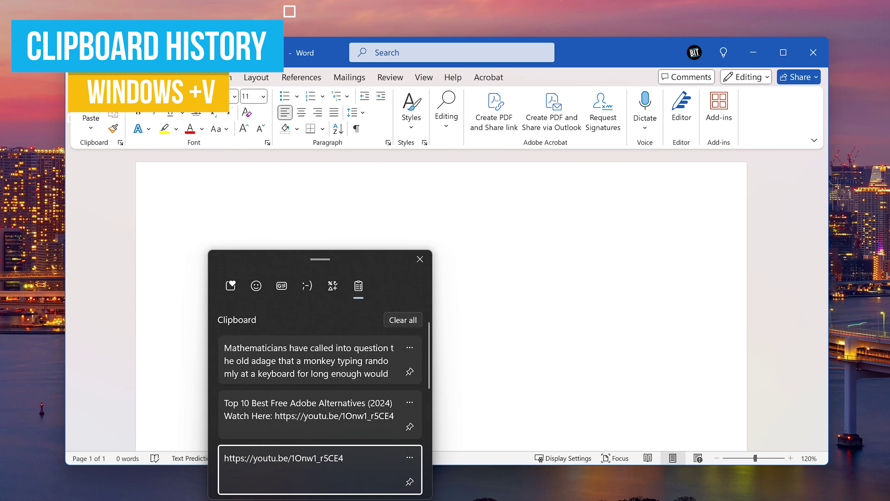
pyautogui.press('Up')
pyautogui.press('Up')
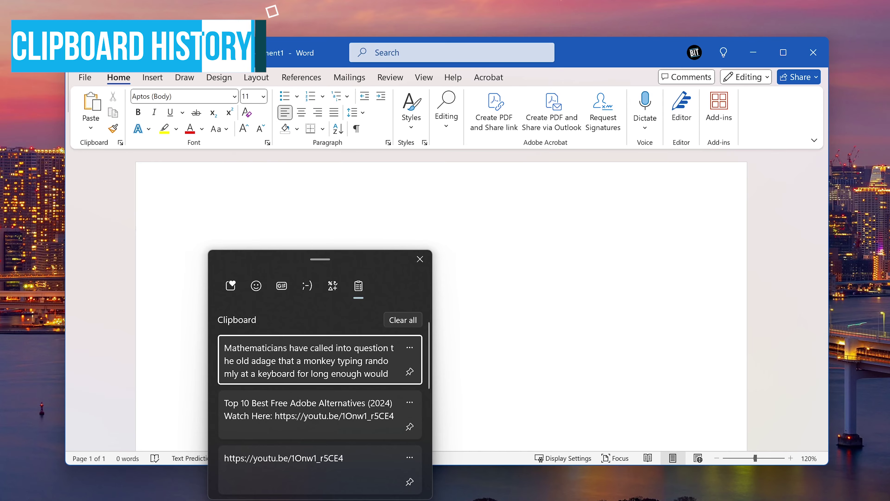
pyautogui.press('Return')
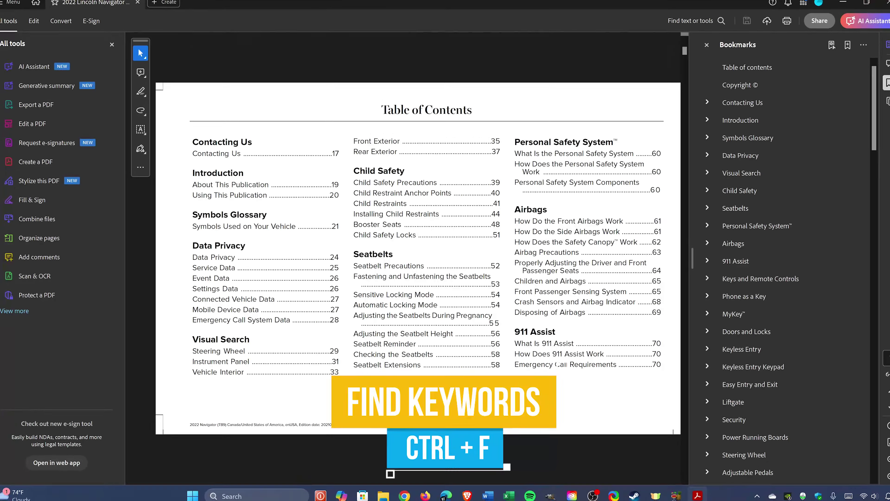
# - Search the Lincoln Navigator manual for 'tire pressure' with Ctrl+F, choosing the suggested match
pyautogui.hotkey('ctrl', 'f')
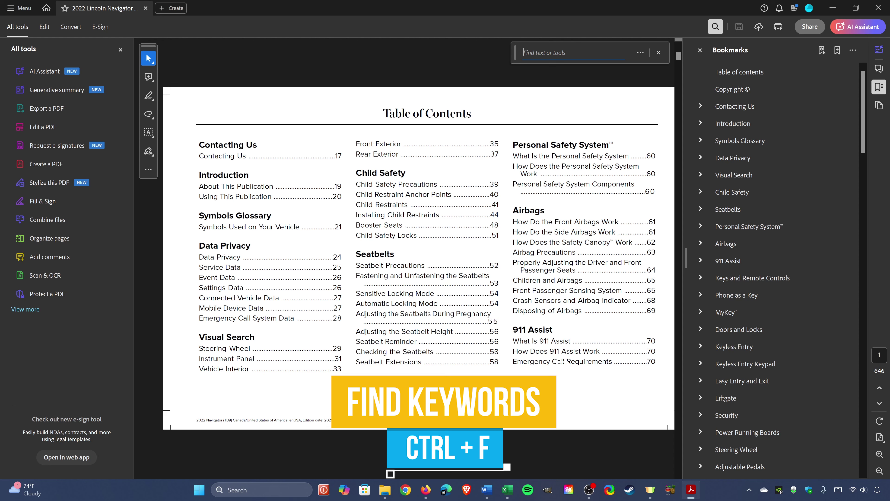
pyautogui.write('tire p')
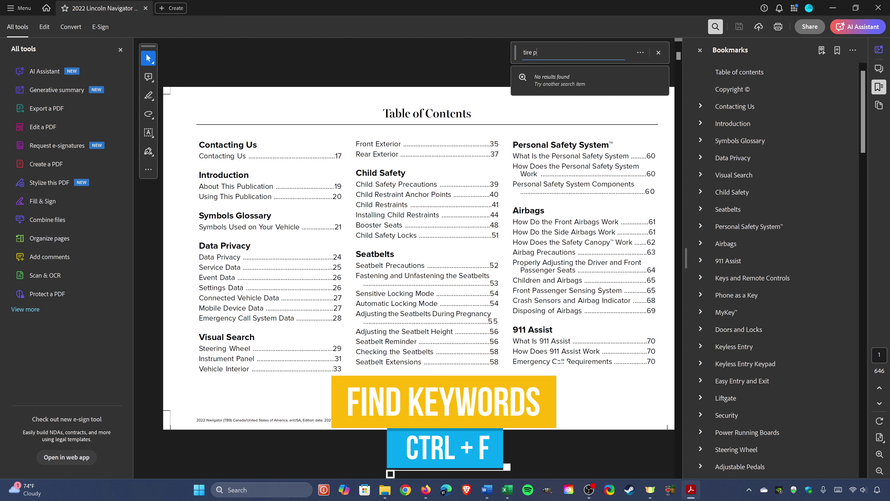
pyautogui.write('ressure')
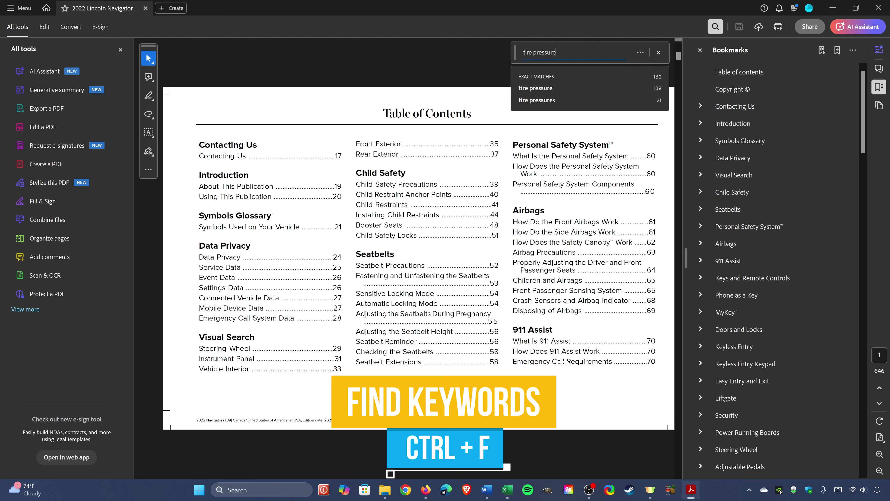
pyautogui.press('Down')
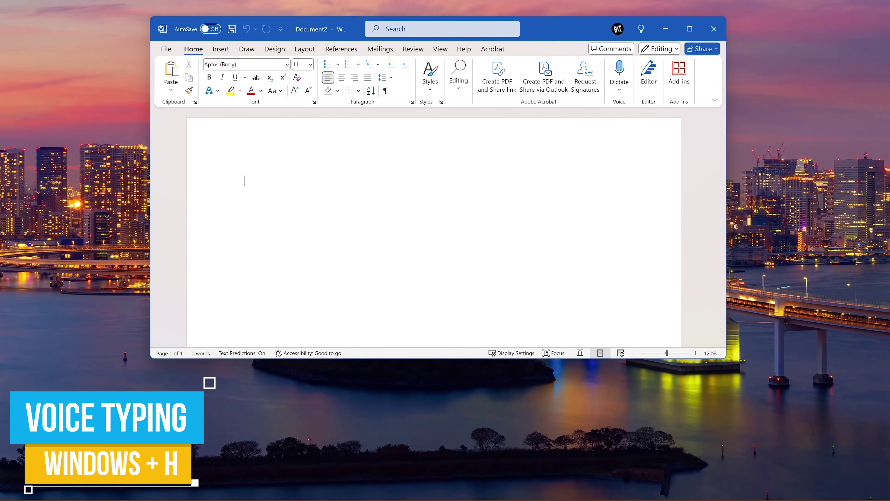
# - Start Windows+H voice typing to dictate 'Roses are red violets are blue' into Word
pyautogui.press('super+h')
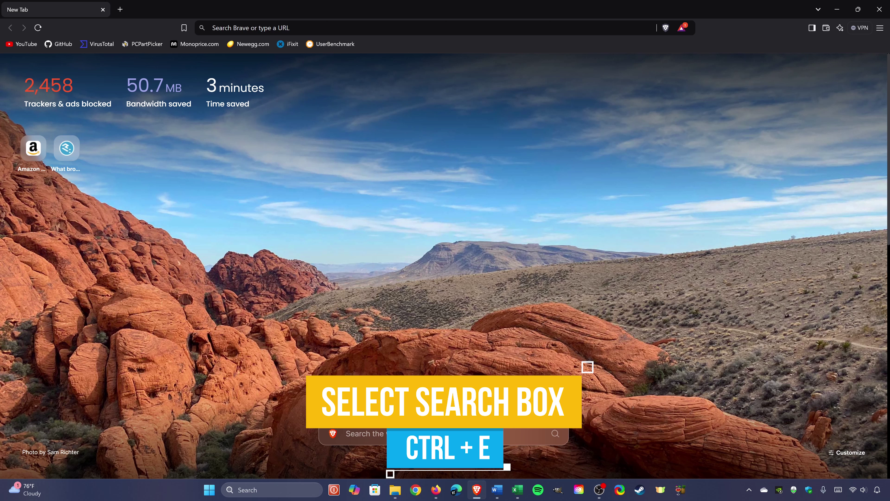
# - Run a Brave Search for 'funny monkeys' from the Ctrl+E address-bar search
pyautogui.hotkey('ctrl', 'e')
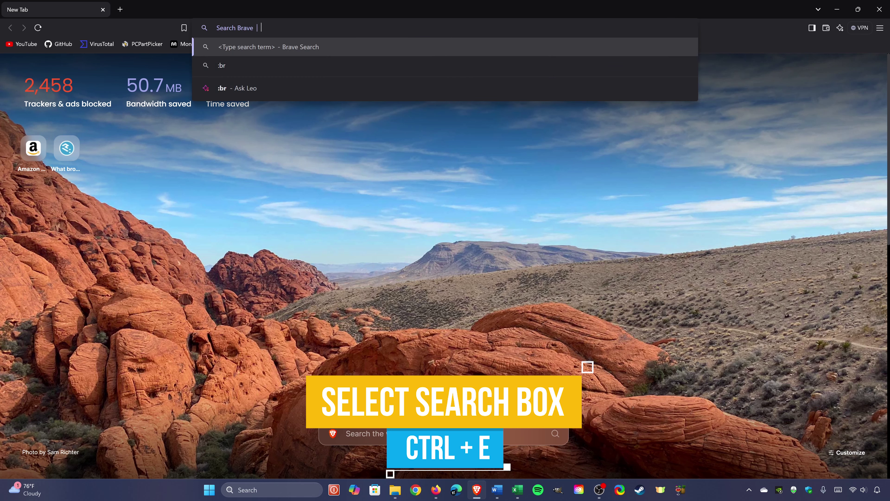
pyautogui.write('funny ')
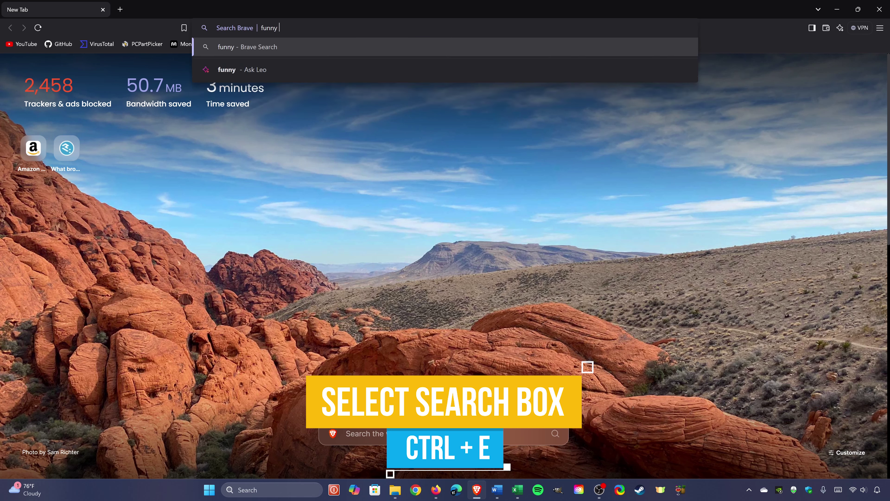
pyautogui.write('monkeys')
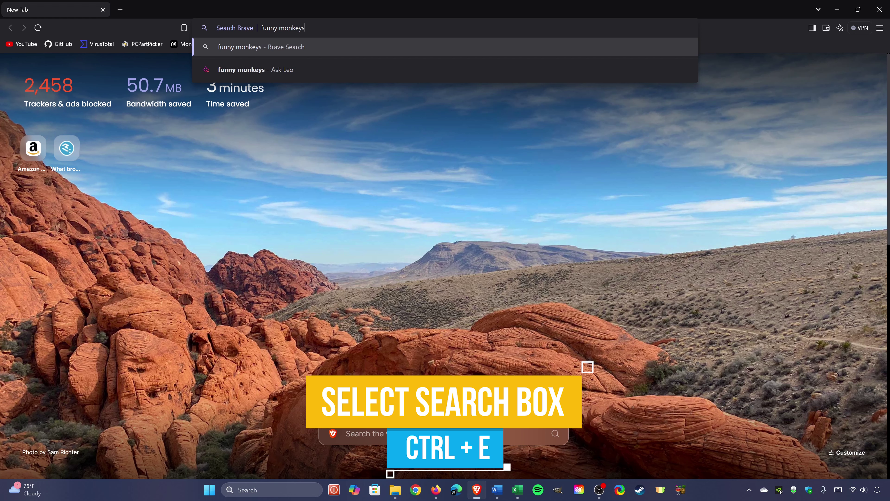
pyautogui.press('Return')
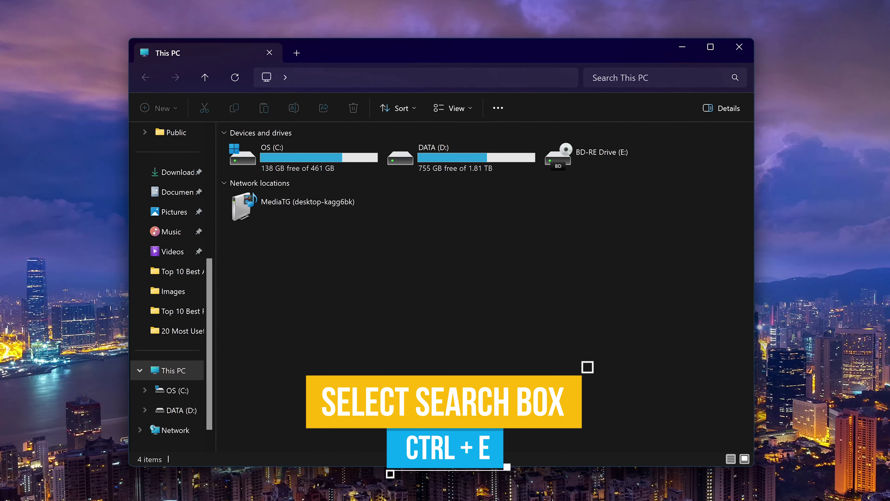
# - Search This PC for 'hawaii' and move through the results from the State of Emergency PDF
pyautogui.hotkey('ctrl', 'e')
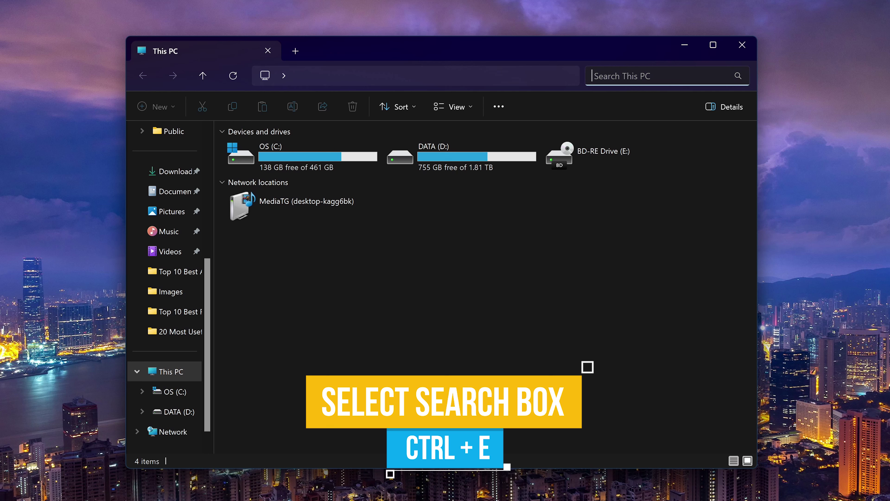
pyautogui.write('hawaii')
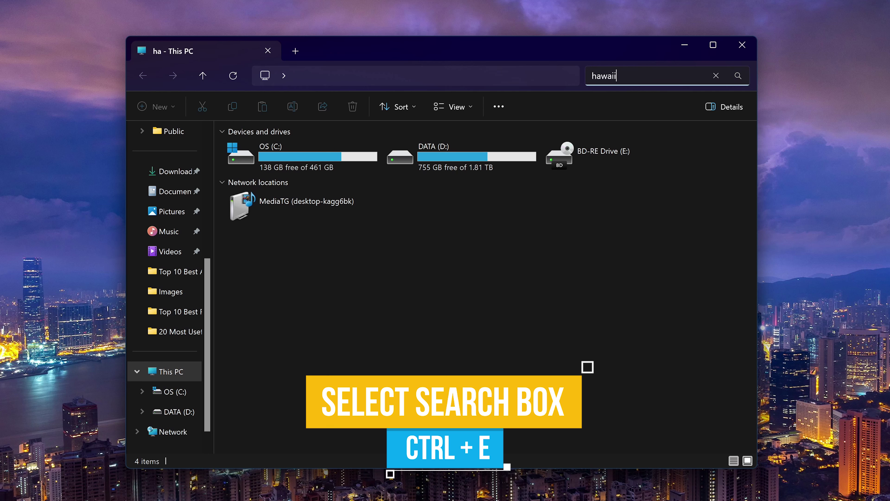
pyautogui.click(252, 202)
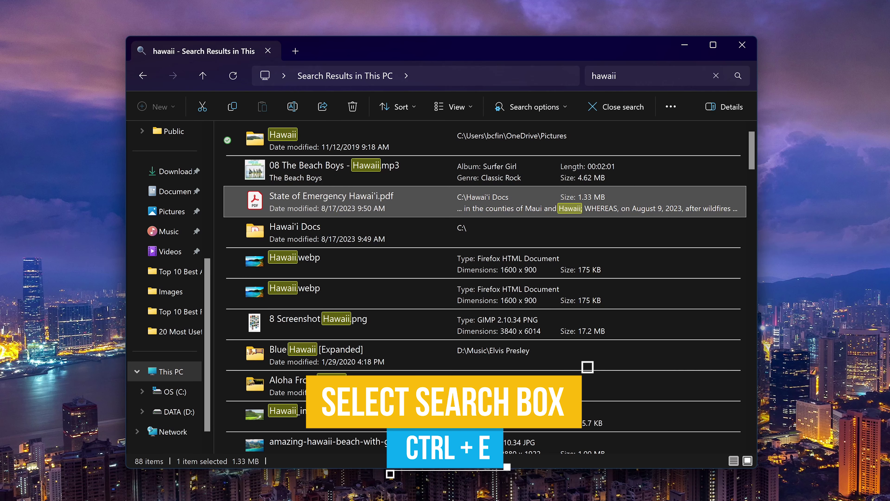
pyautogui.press('Down')
pyautogui.press('Down')
pyautogui.press('Down')
pyautogui.press('Down')
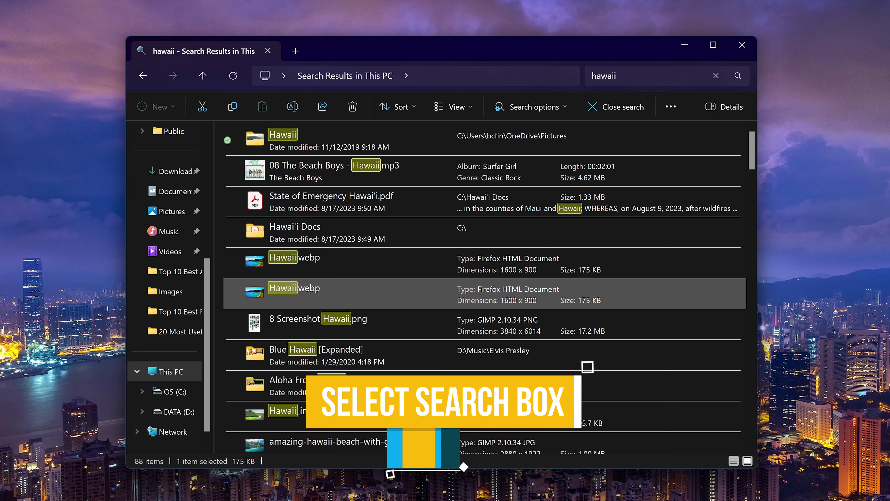
pyautogui.press('Down')
pyautogui.press('Down')
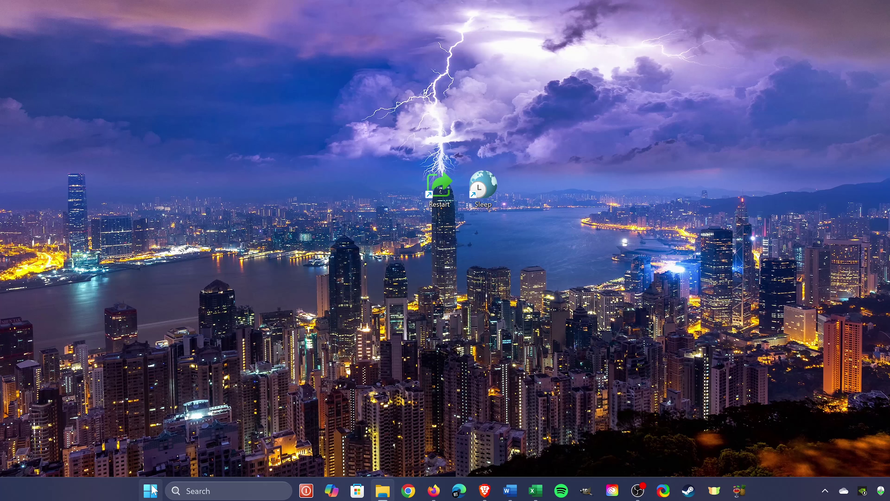
# - Launch Device Manager from the Win+X Power User menu, after dismissing the Start right-click menu
pyautogui.rightClick(163, 489)
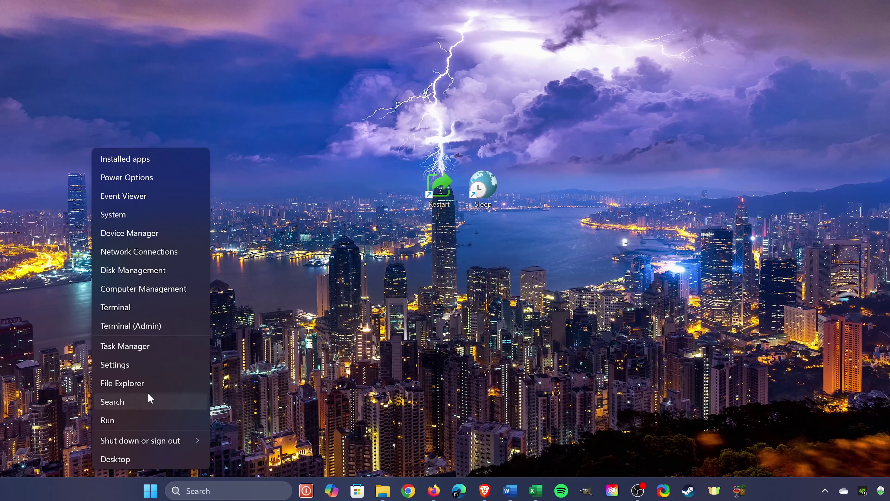
pyautogui.click(147, 268)
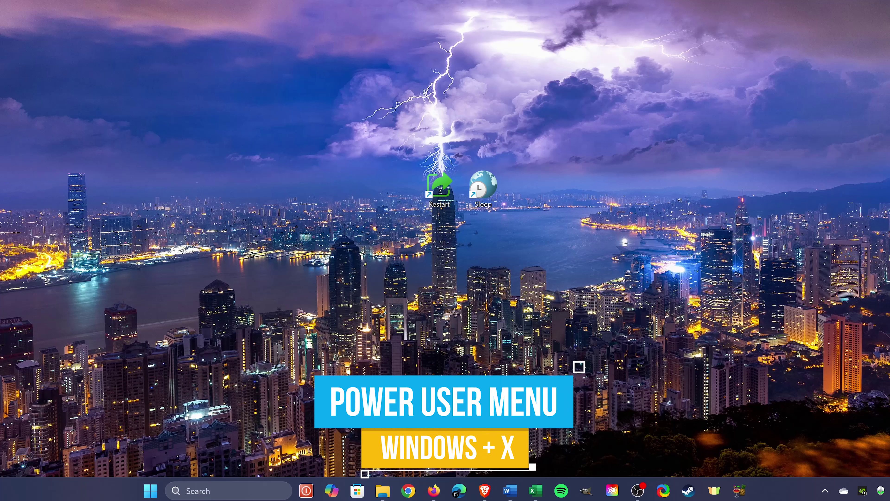
pyautogui.press('super+x')
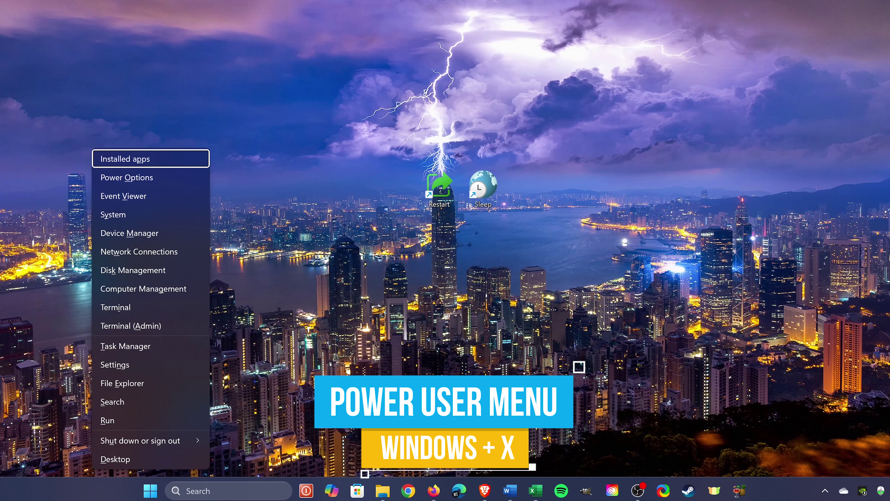
pyautogui.press('Down')
pyautogui.press('Down')
pyautogui.press('Down')
pyautogui.press('Down')
pyautogui.press('Down')
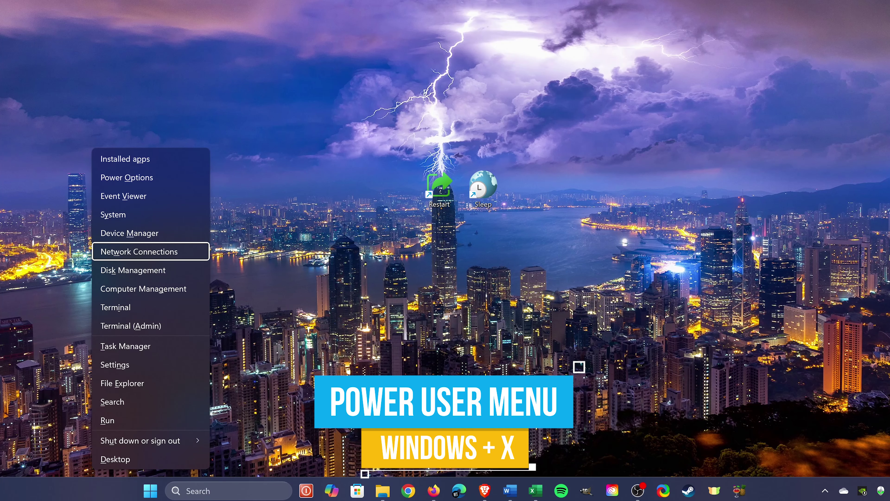
pyautogui.press('Up')
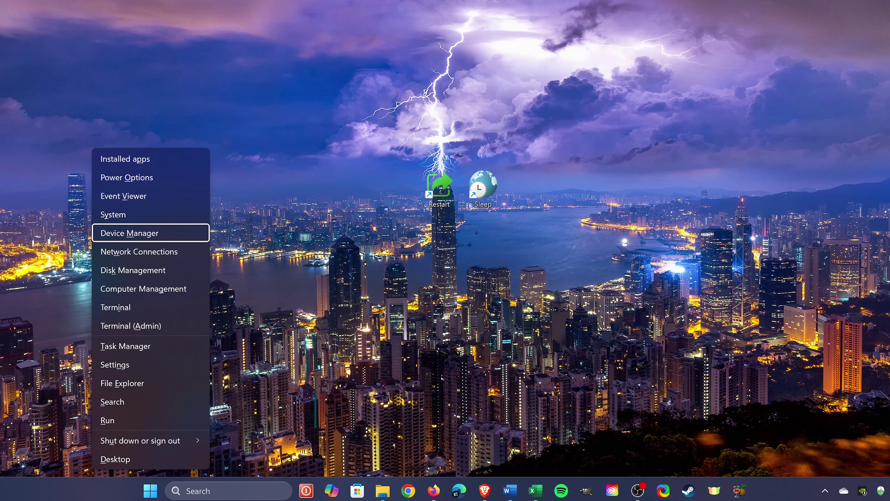
pyautogui.press('Return')
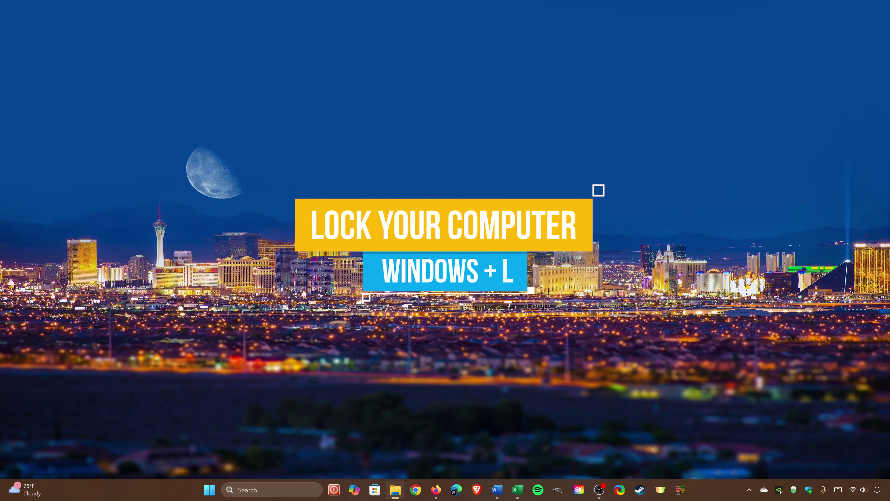
# - Lock the PC with Win+L, then hide and restore all windows with Win+D twice
pyautogui.press('super+l')
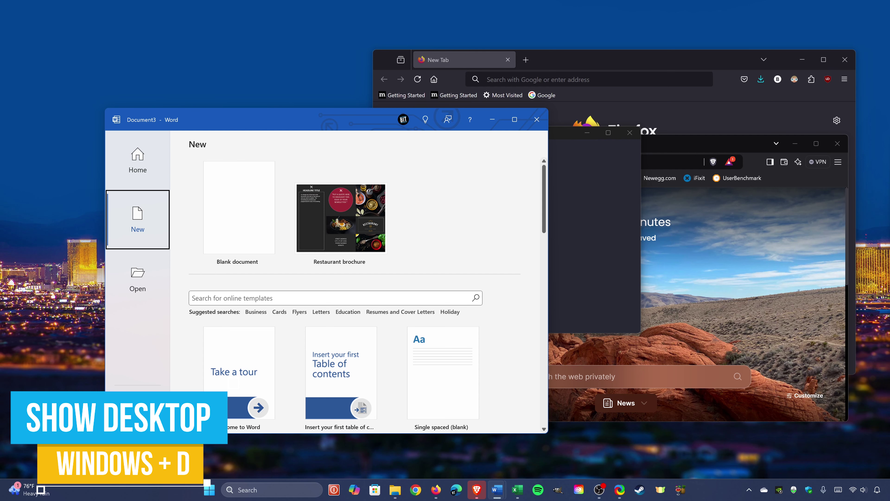
pyautogui.press('super+d')
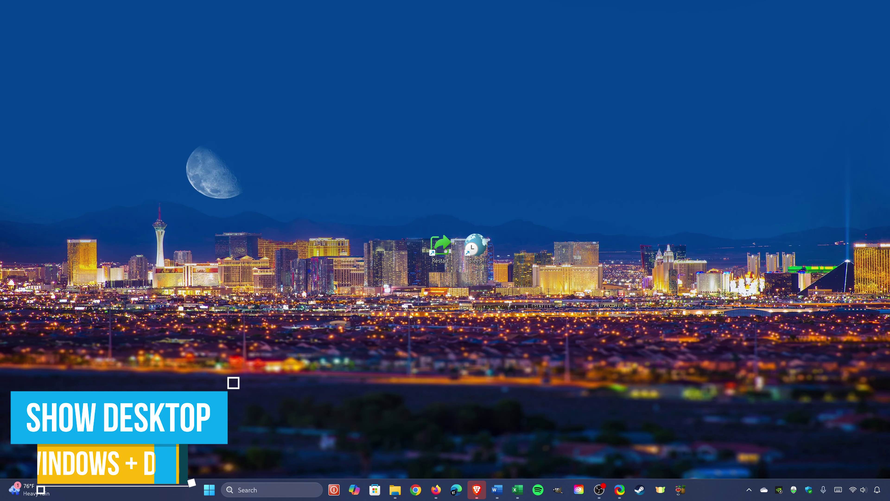
pyautogui.press('super+d')
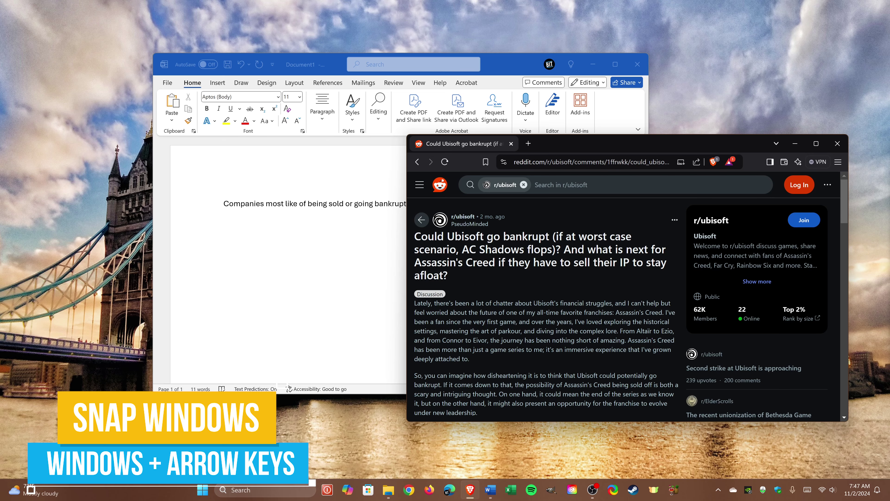
# - Cycle the Brave window through maximized, left-half, quarter and floating positions with Win+Arrow keys
pyautogui.press('super+Up')
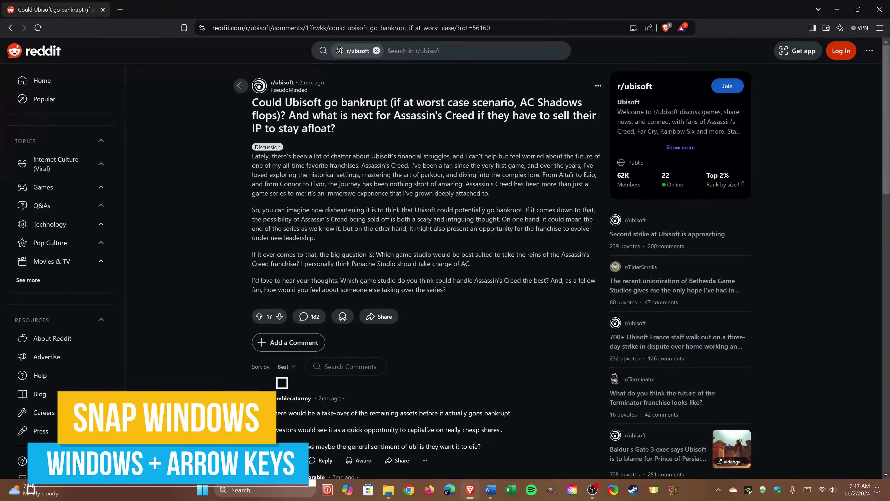
pyautogui.press('super+Left')
pyautogui.press('super+Down')
pyautogui.press('super+Right')
pyautogui.press('super+Up')
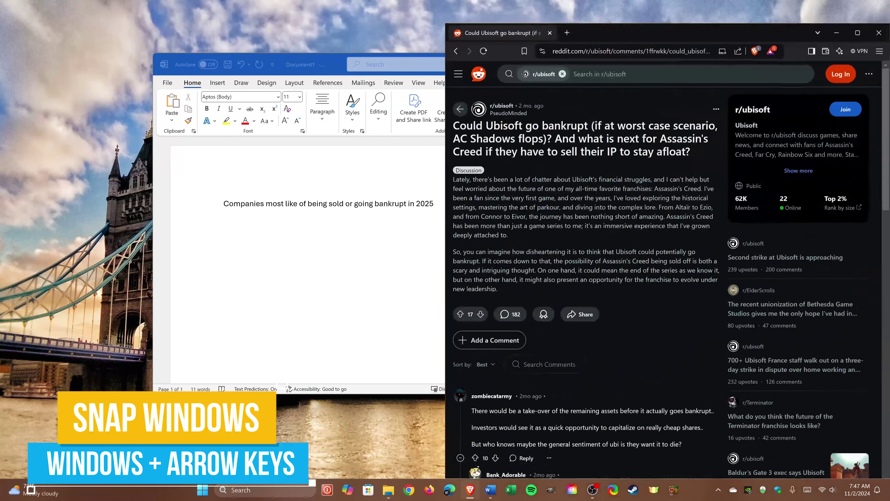
pyautogui.press('super+Left')
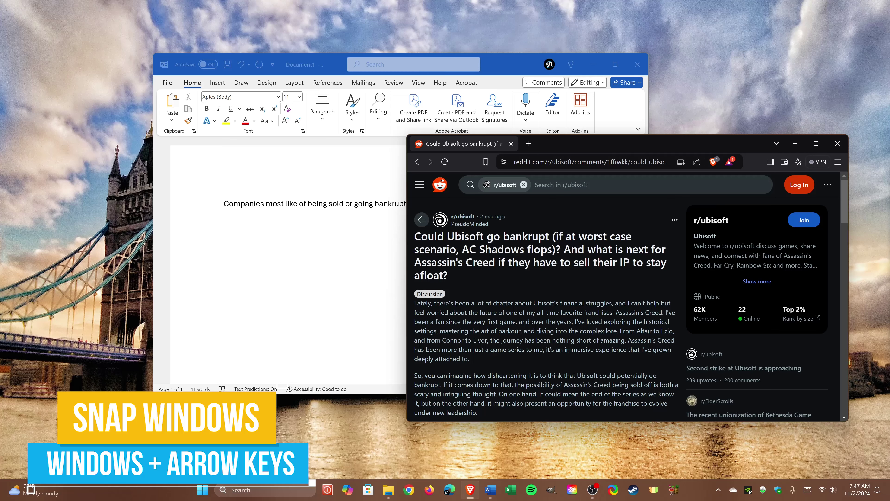
# - Snap Brave to the right half and pick Document1 for the left half
pyautogui.press('super+Up')
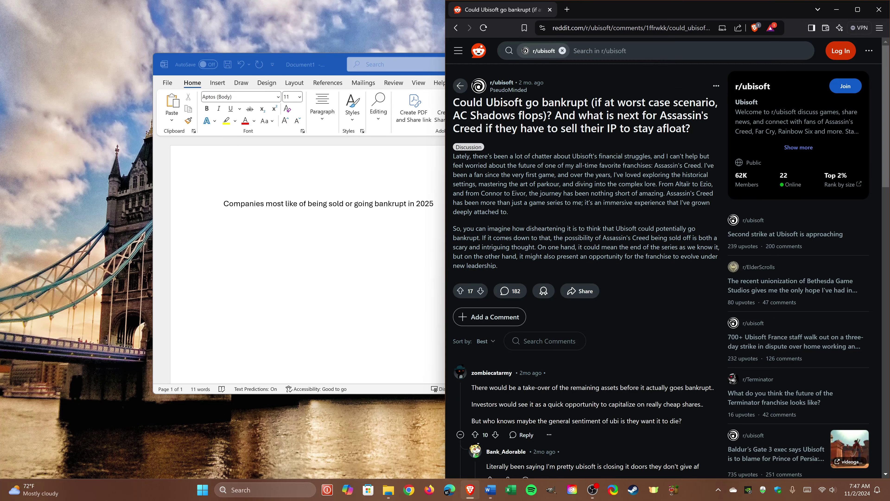
pyautogui.press('super+Right')
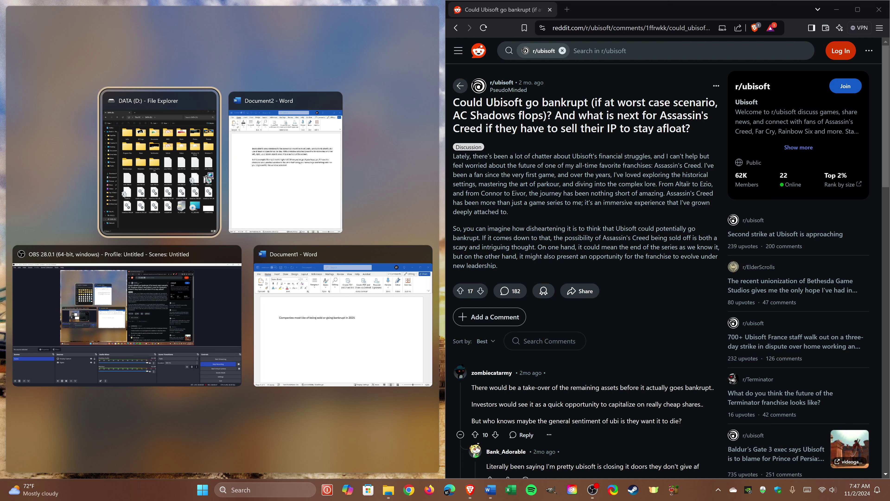
pyautogui.press('Down')
pyautogui.press('Right')
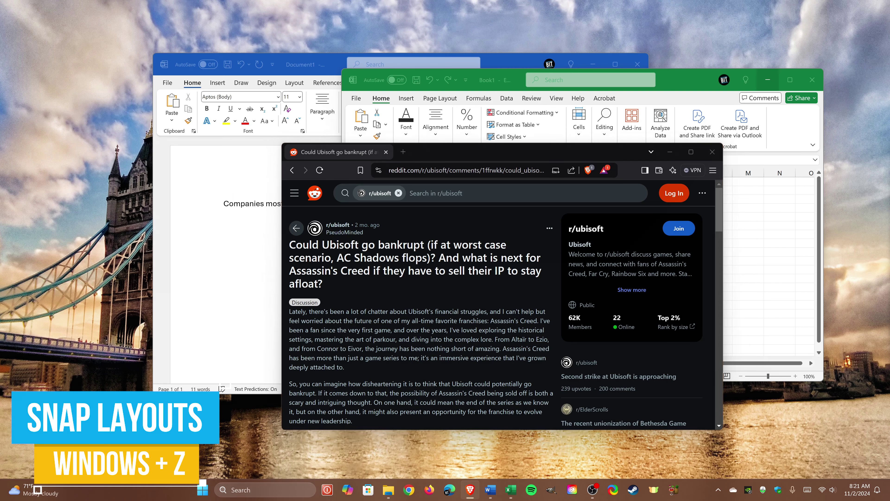
# - Snap Brave into zone 1 of layout 7, the three-zone layout with a large left zone
pyautogui.press('super+z')
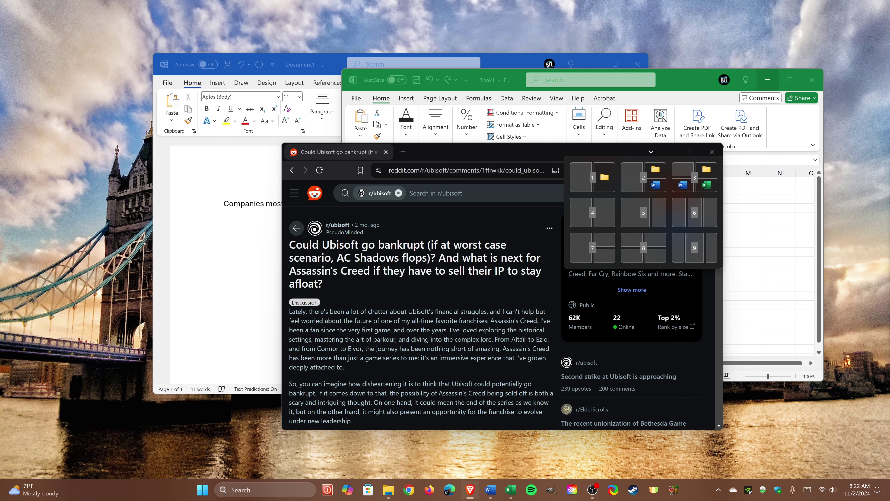
pyautogui.press('7')
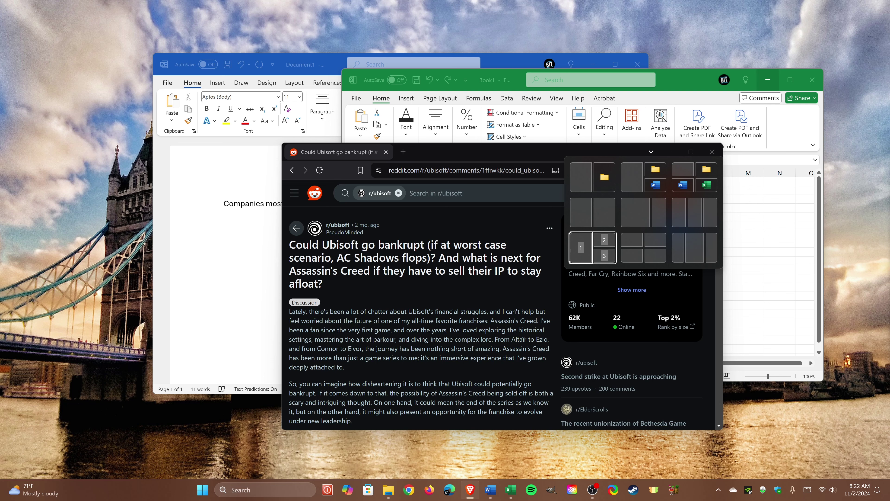
pyautogui.press('1')
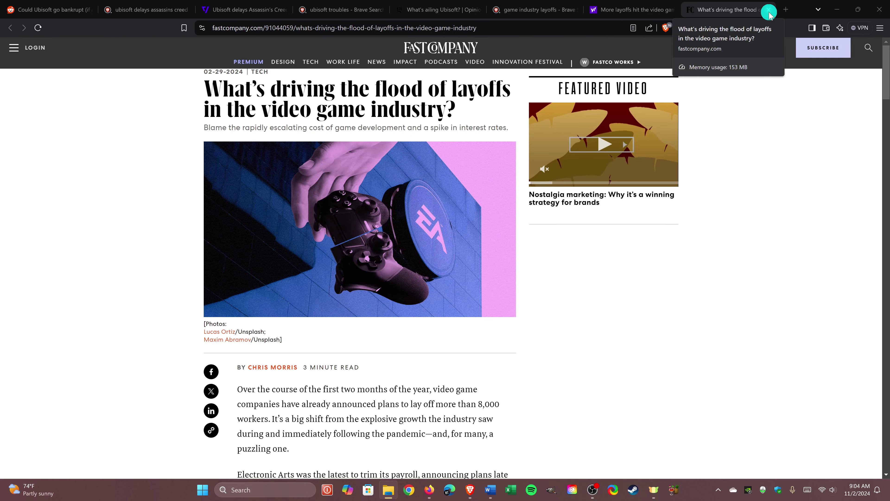
# - Close the Fast Company, Yahoo Finance and layoffs search tabs, then restore them with Ctrl+Shift+T
pyautogui.click(769, 11)
pyautogui.click(769, 12)
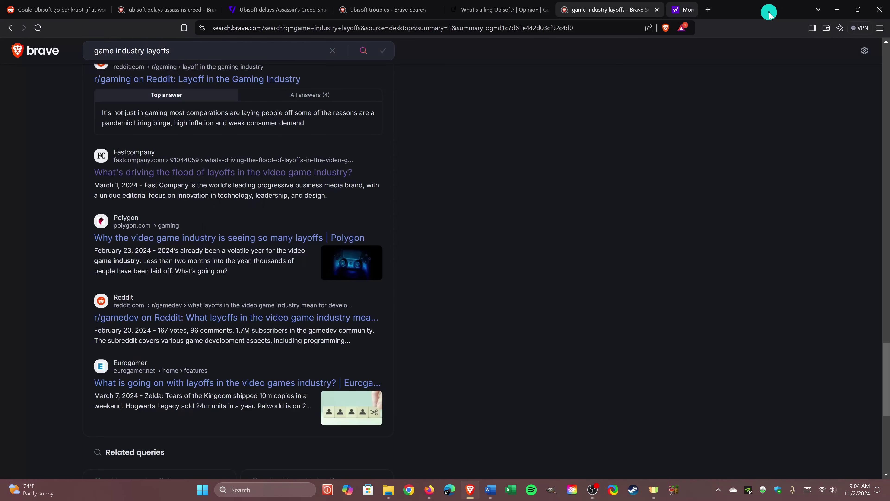
pyautogui.click(659, 9)
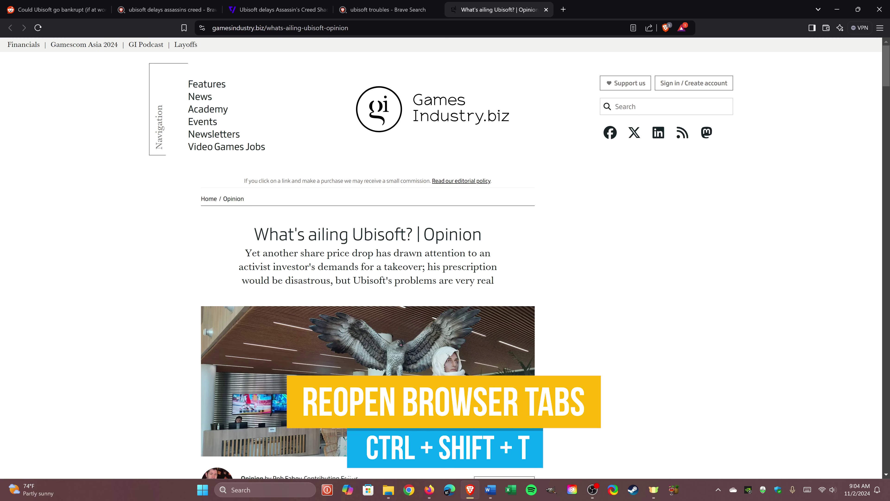
pyautogui.hotkey('ctrl', 'shift', 't')
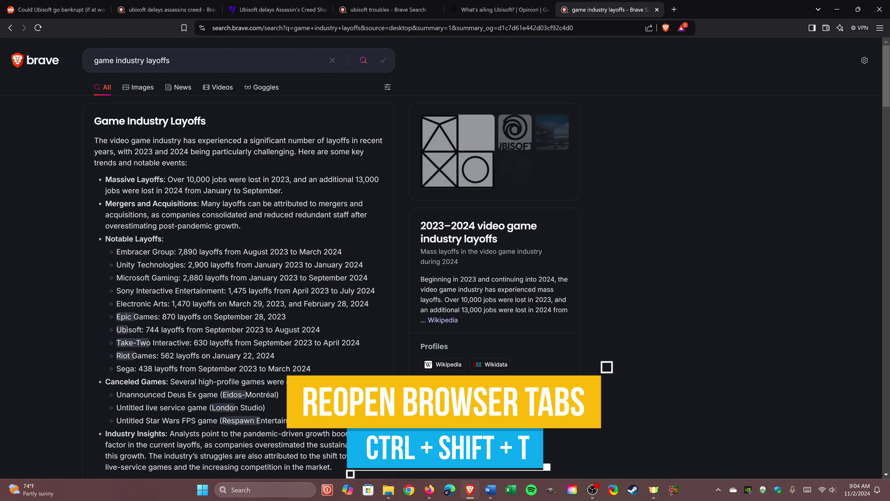